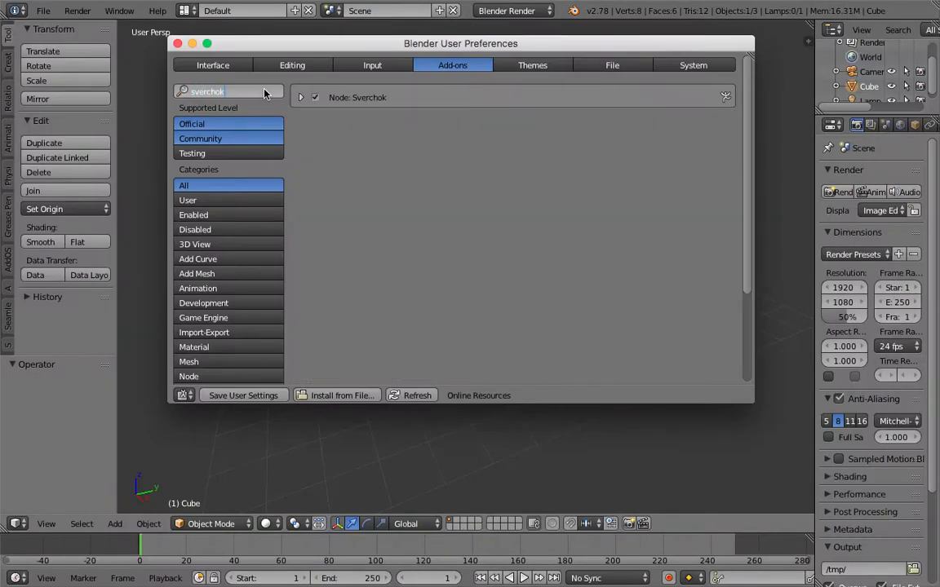
- Review the Sverchok add-on's details in the user preferences and close the preferences window
left_click(300, 97)
left_click(300, 98)
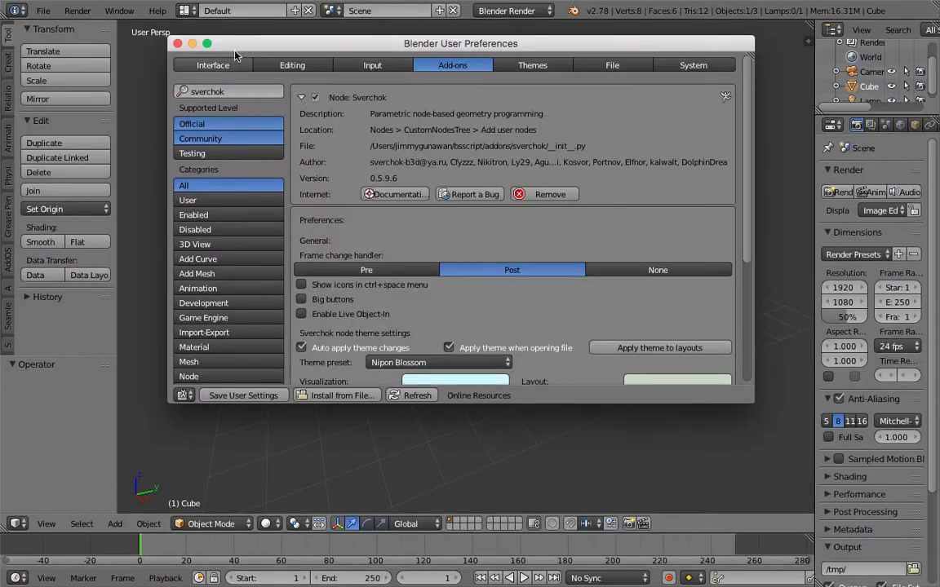
left_click(177, 43)
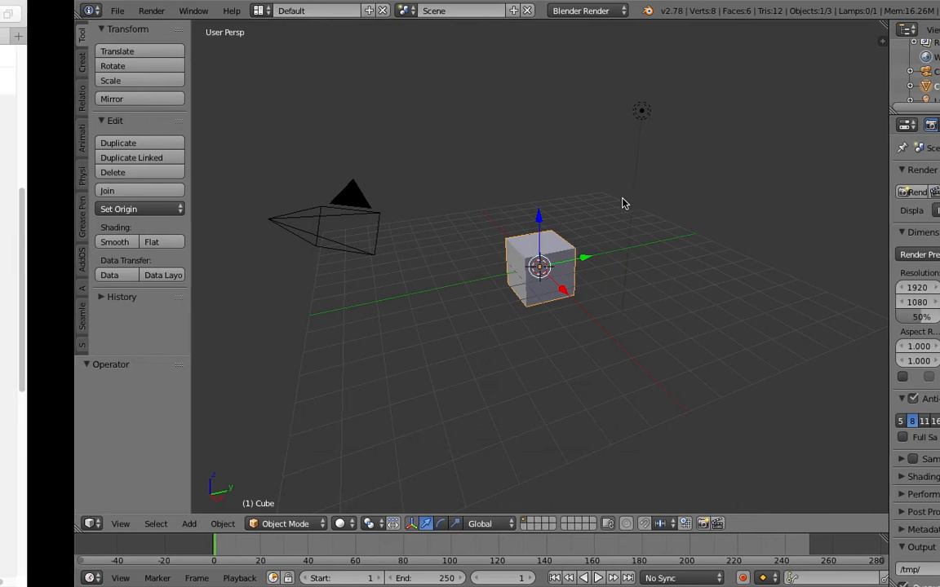
- Switch to Safari and open the YouTube video "BS / SV Circle Gradient Transparency (LIVENODING418)", viewing its description area
key("ctrl+Left")
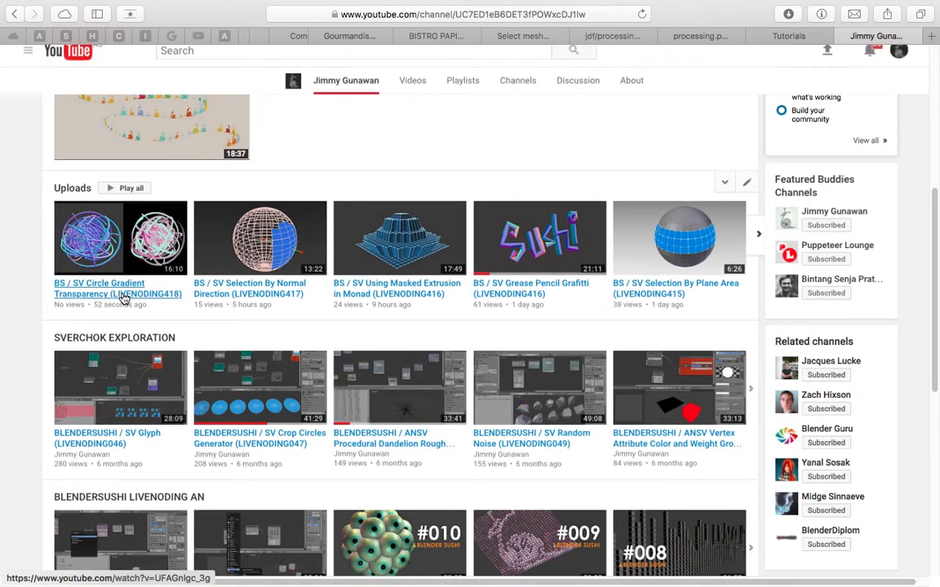
left_click(124, 300)
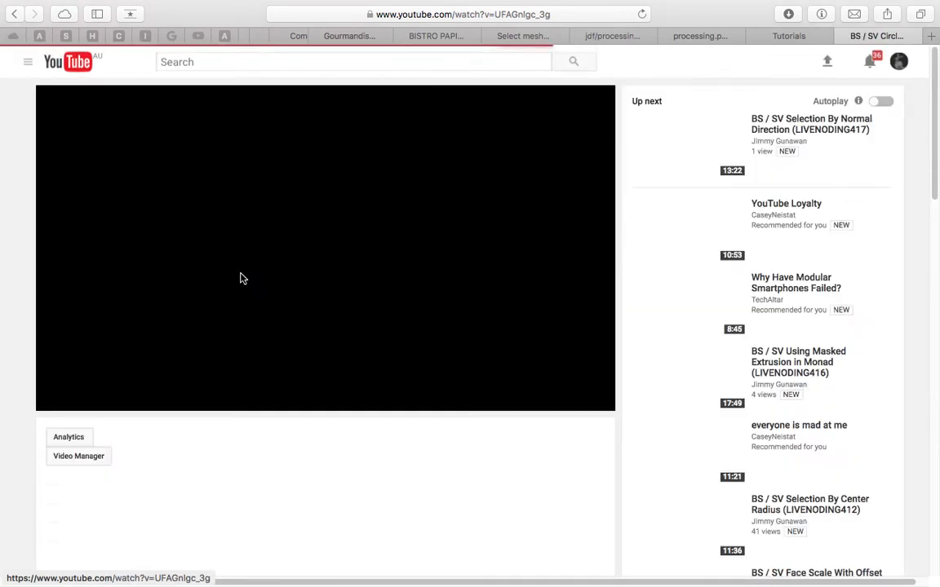
scroll(297, 300, "down", 1)
scroll(388, 291, "down", 1)
key("XF86AudioMute")
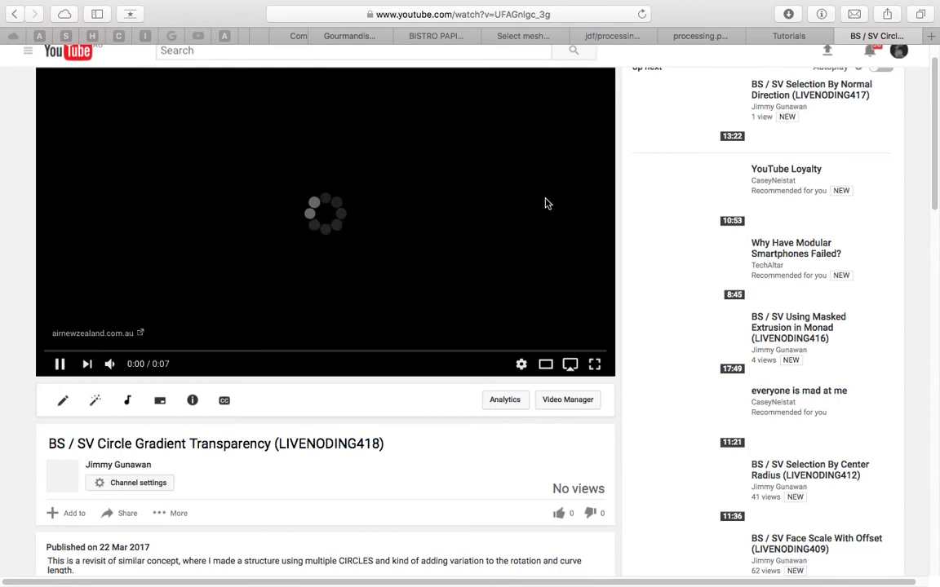
scroll(543, 207, "down", 5)
scroll(538, 211, "down", 1)
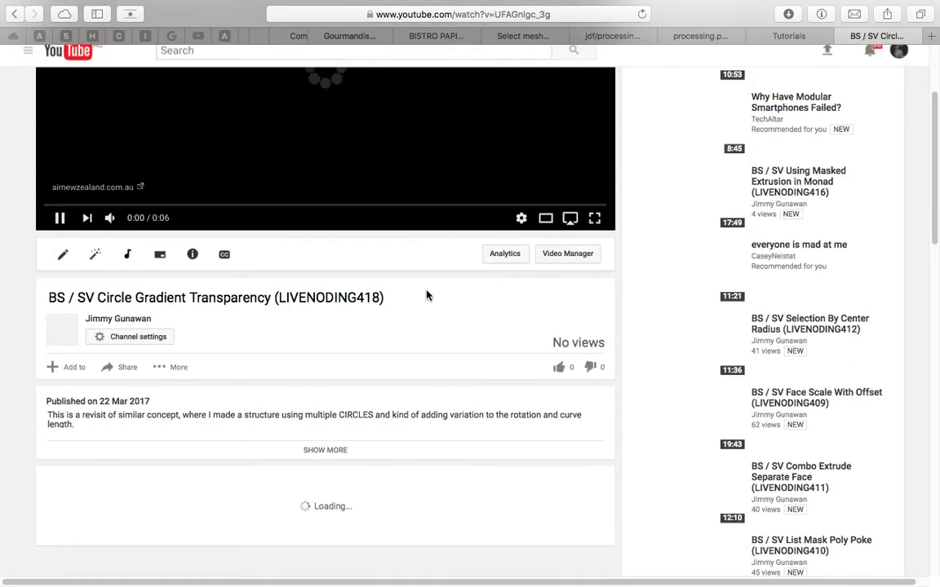
scroll(445, 242, "up", 5)
scroll(512, 315, "down", 4)
scroll(510, 316, "down", 1)
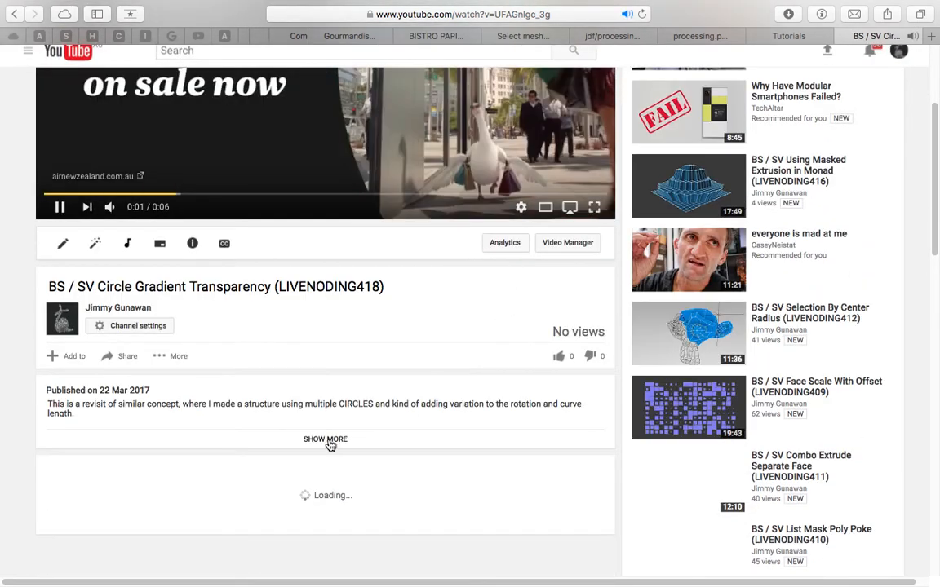
- Show the video's full description, enlarge its text box and copy the gist ID at its end
left_click(330, 439)
scroll(334, 436, "down", 5)
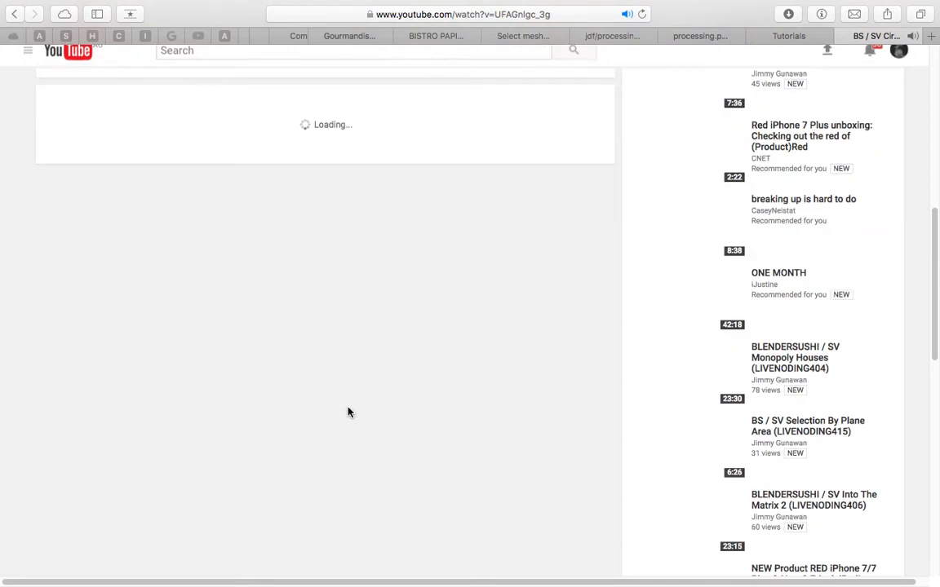
scroll(348, 411, "up", 3)
scroll(355, 377, "up", 5)
left_click_drag(601, 415, 603, 475)
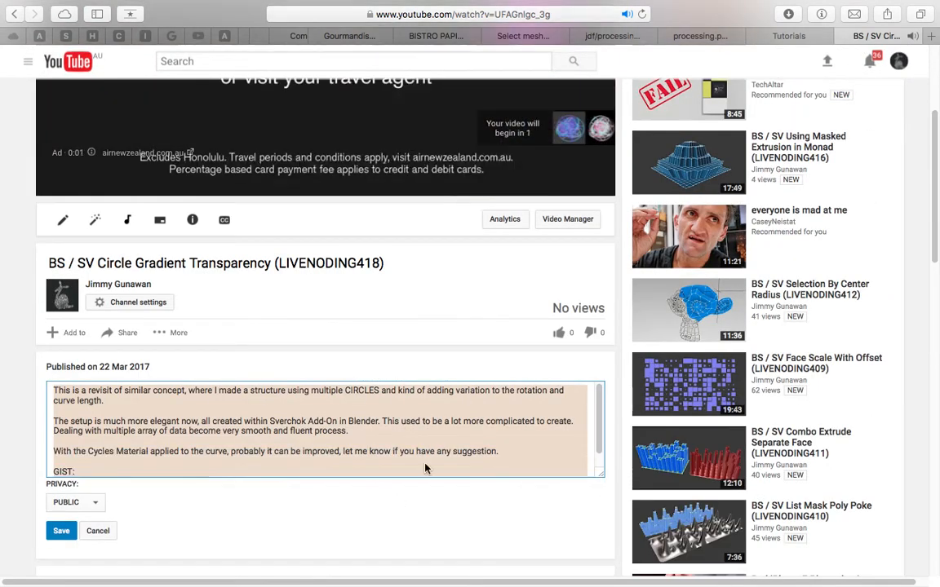
left_click_drag(603, 481, 604, 495)
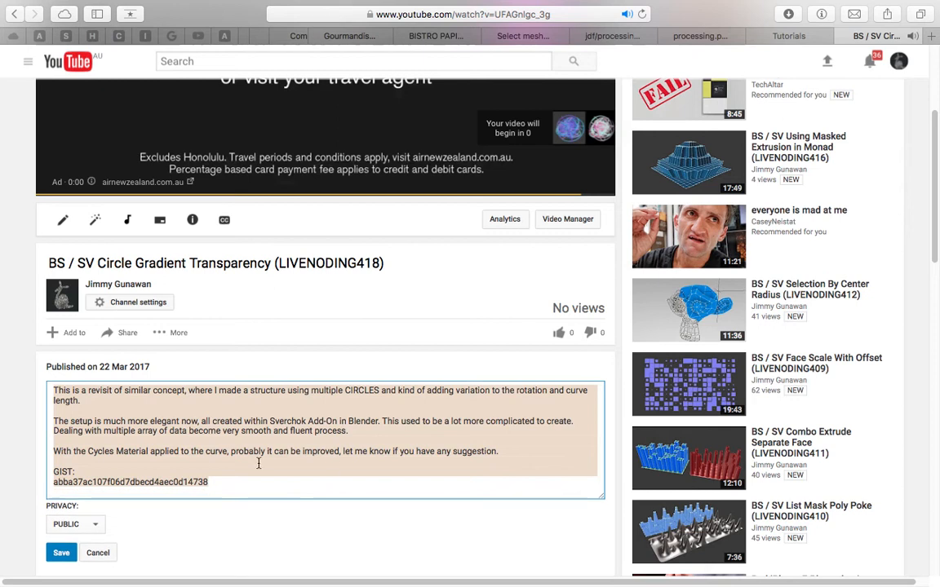
left_click(118, 483)
double_click(120, 482)
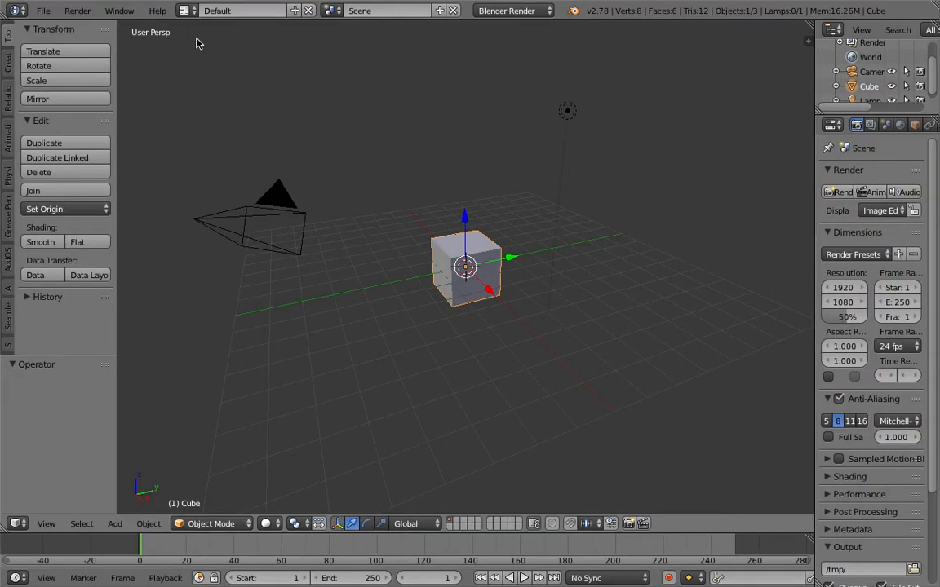
- Switch back to Blender and delete every object in the default scene
left_click(42, 10)
middle_click_drag(474, 194, 446, 191)
key("a")
key("a")
key("x")
left_click(446, 188)
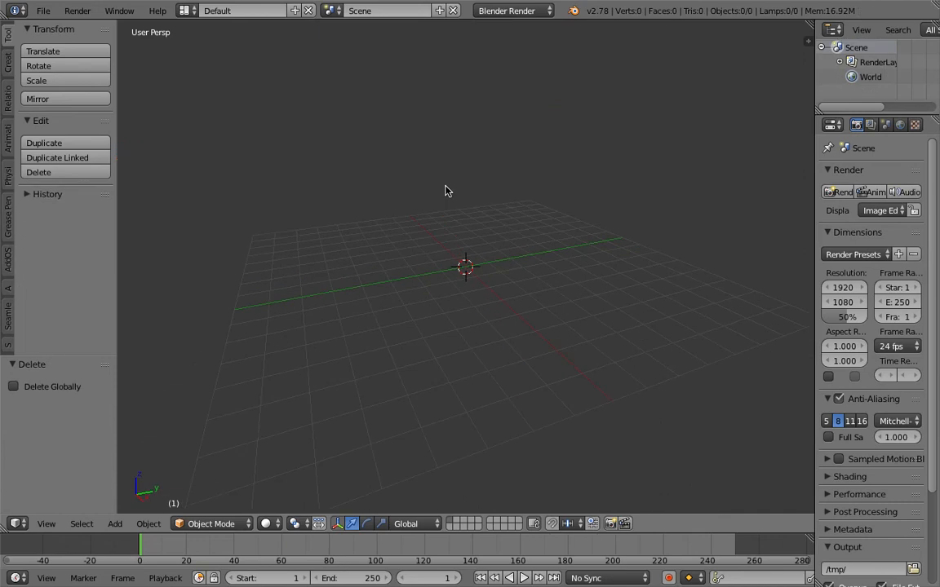
- Change to the Compositing screen layout with Sverchok nodes in the node editor and the 3D view extended over the image editor
left_click(184, 11)
left_click(229, 66)
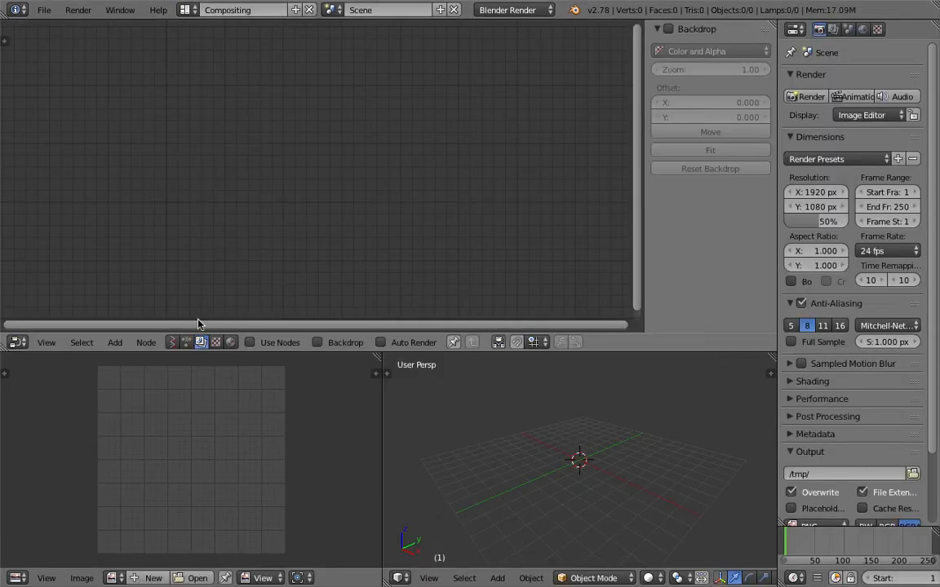
left_click(172, 343)
left_click_drag(376, 356, 323, 352)
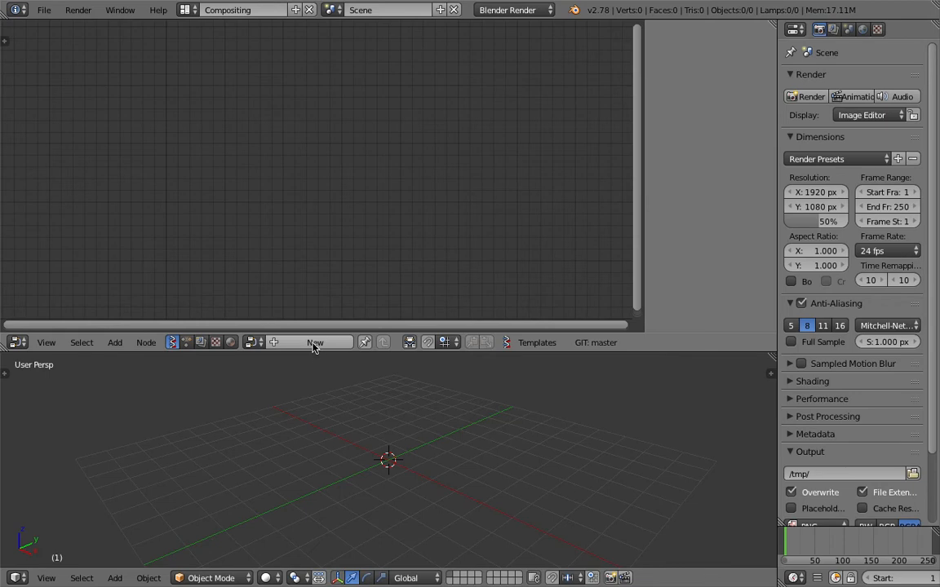
- Create a new Sverchok node tree, and widen the node editor's sidebar to show the SV import/export options
left_click(315, 342)
left_click_drag(645, 131, 492, 128)
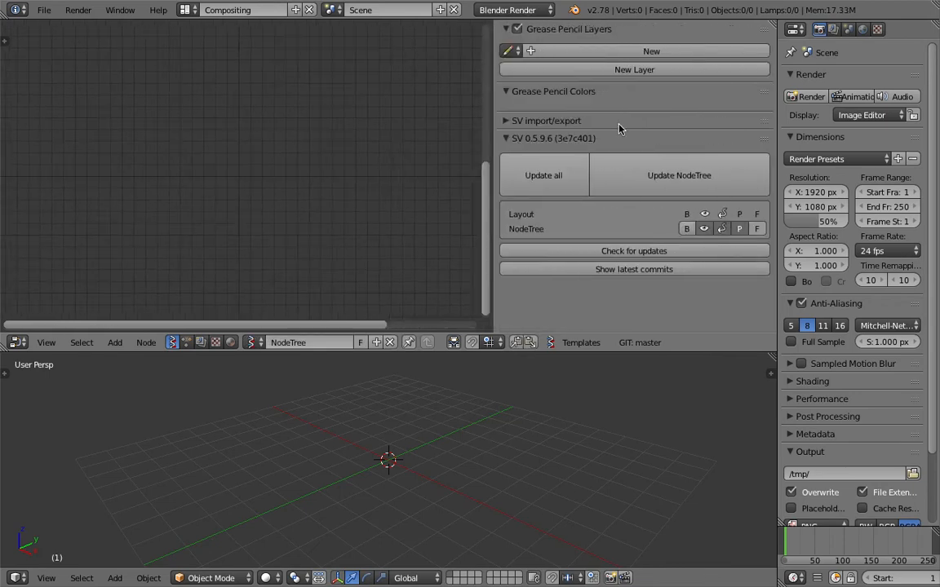
left_click(538, 123)
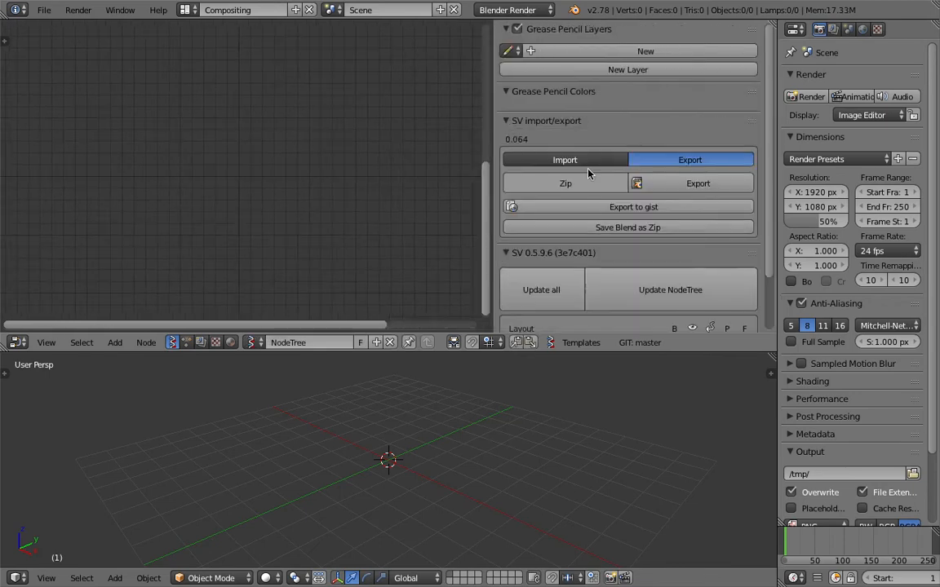
scroll(611, 202, "down", 1)
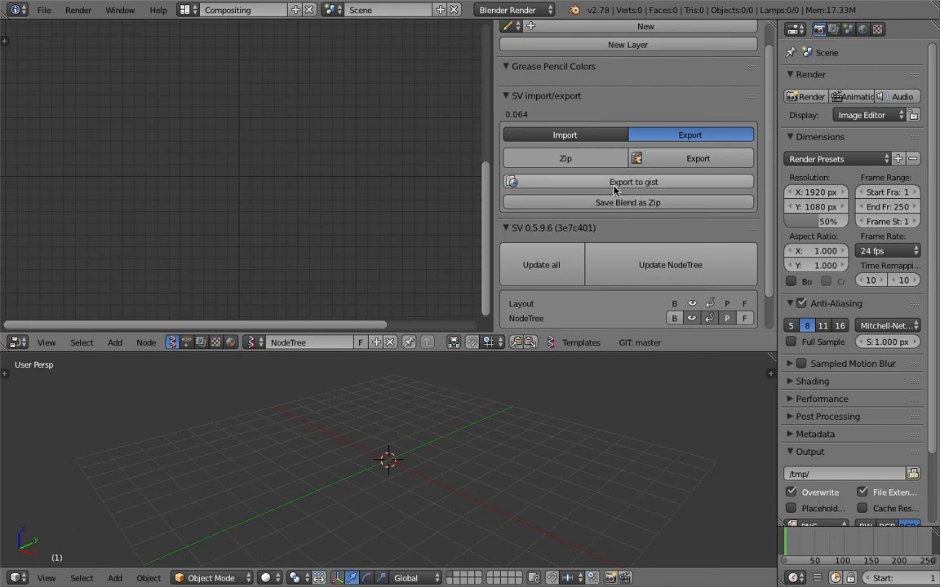
- Import the Sverchok node setup from the gist ID abba37ac107f06d7dbecd4aec0d14738
left_click(542, 137)
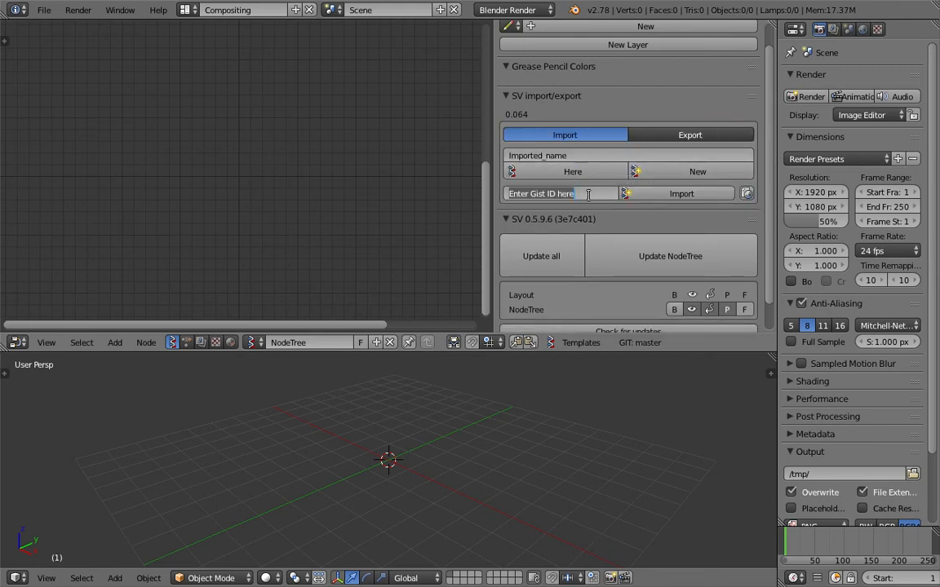
type("7f06d7dbecd4aec0d74738")
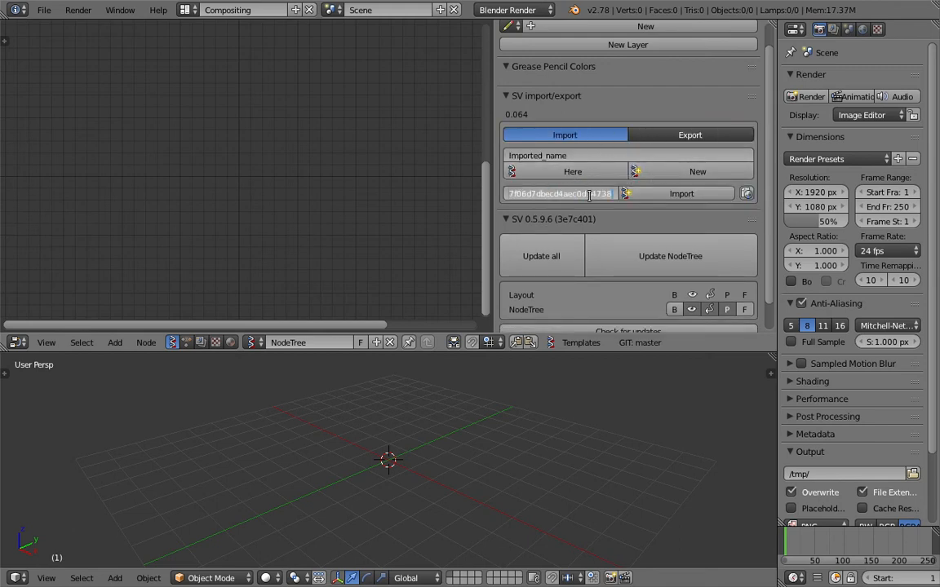
left_click(494, 167)
left_click_drag(493, 163, 388, 170)
left_click(617, 199)
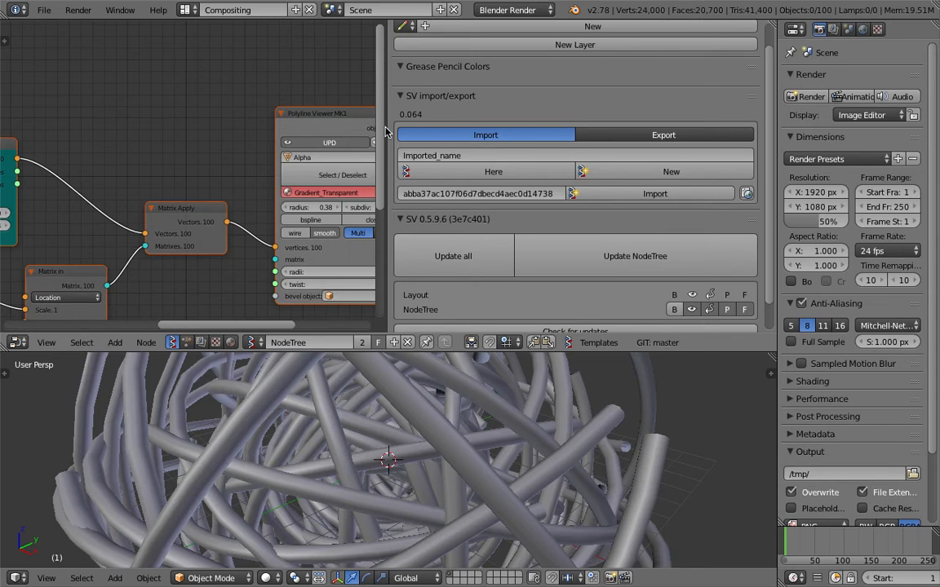
- Collapse the node editor's sidebar to reveal the imported nodes and rename the node tree CircleGradient
left_click_drag(386, 127, 767, 139)
scroll(588, 218, "down", 6)
middle_click_drag(519, 184, 547, 152)
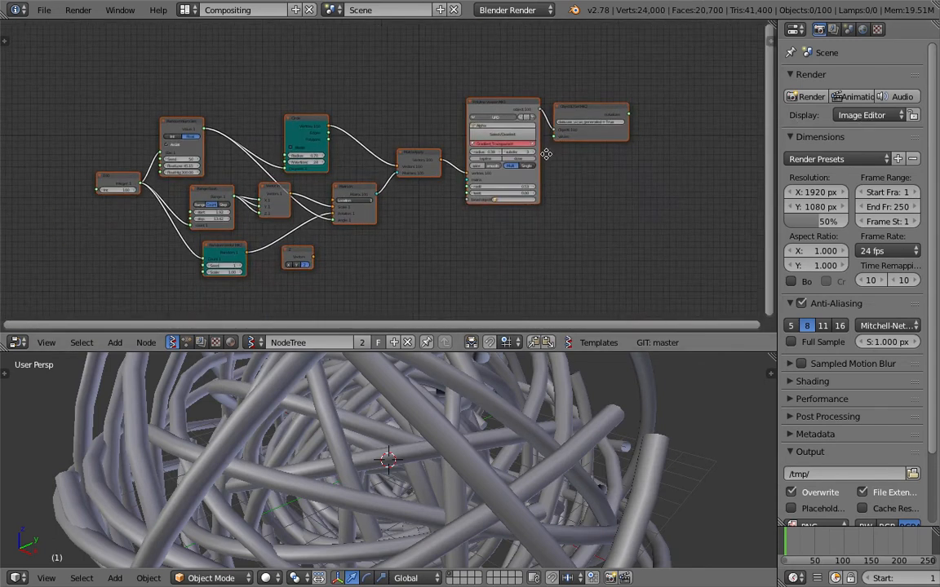
scroll(522, 155, "up", 3)
middle_click_drag(343, 184, 378, 165)
type("Circl")
key("Return")
- Change the render engine to Cycles Render
middle_click_drag(439, 223, 428, 231)
scroll(425, 191, "up", 3)
middle_click_drag(549, 99, 588, 143)
scroll(359, 188, "up", 9)
scroll(404, 195, "down", 2)
left_click(510, 9)
left_click(514, 60)
- Select one of the generated tube curves and give it a new material
scroll(393, 90, "down", 4)
middle_click_drag(393, 90, 313, 111)
right_click(388, 455)
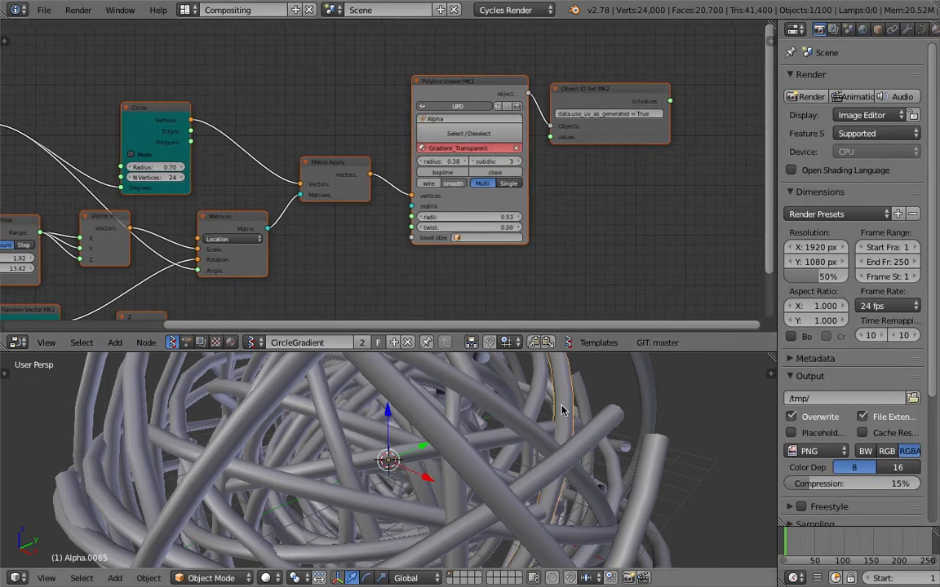
left_click(923, 30)
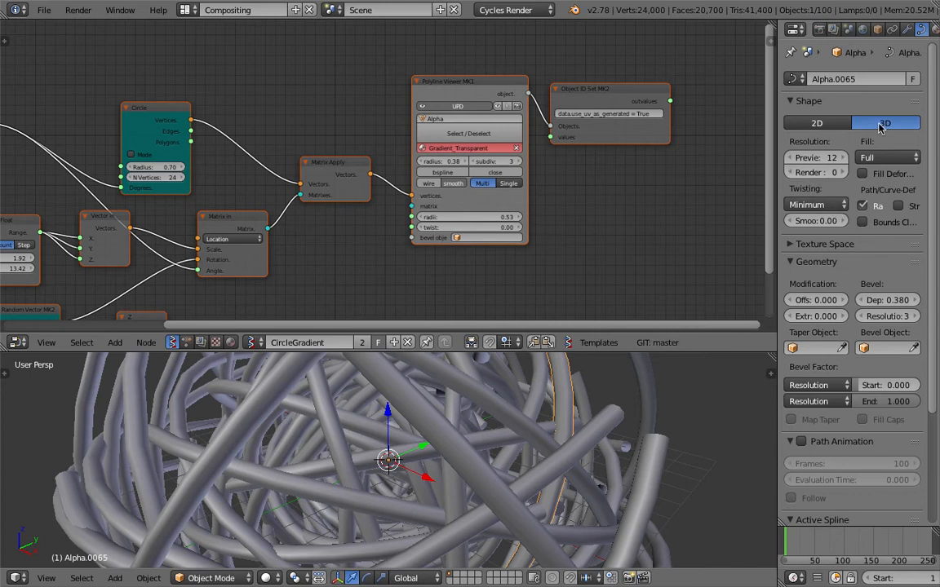
left_click(907, 29)
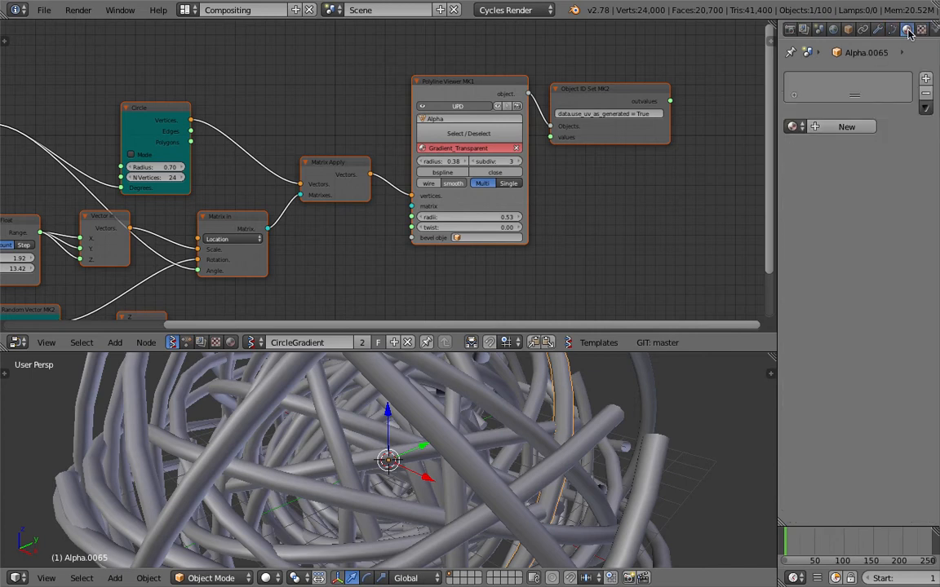
left_click(847, 127)
- Assign Material.001 in the Polyline Viewer node and jump to frame 53 to refresh the generated tubes
left_click(474, 149)
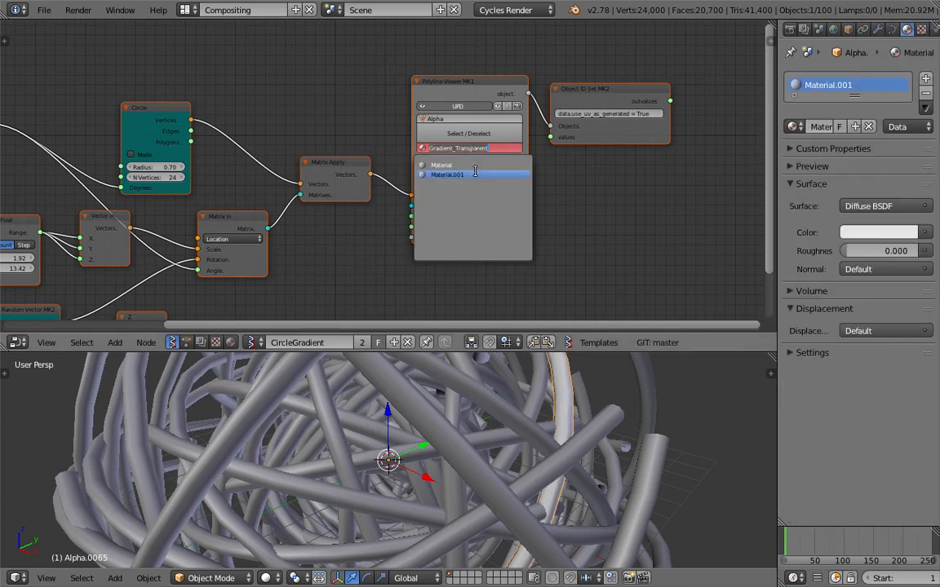
left_click(447, 174)
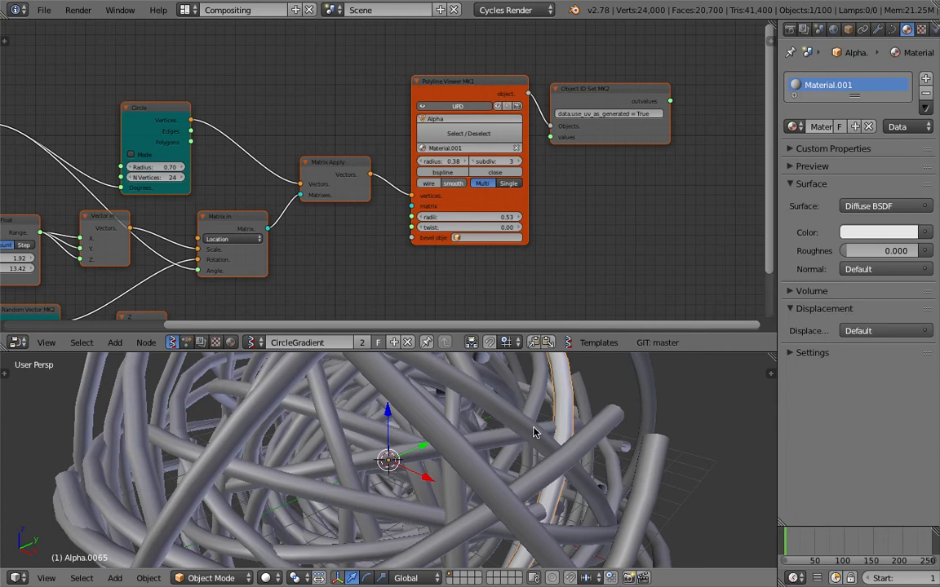
left_click(816, 548)
- Examine the ball of tubes in the 3D view and the node network that generates it
middle_click_drag(535, 444, 516, 423)
scroll(515, 423, "down", 3)
middle_click_drag(545, 290, 602, 230)
middle_click_drag(517, 414, 512, 407)
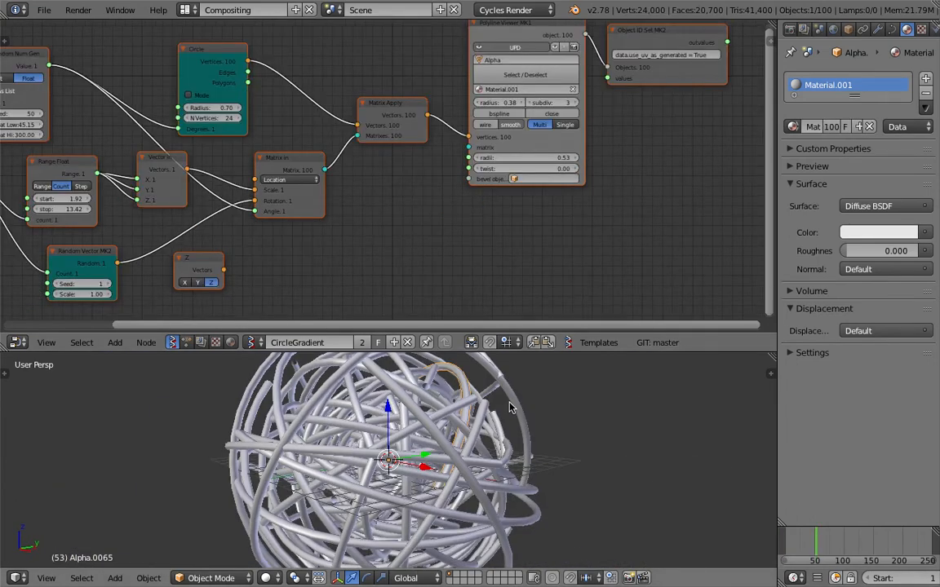
left_click_drag(528, 352, 530, 244)
middle_click_drag(490, 359, 510, 382)
middle_click_drag(284, 188, 528, 191)
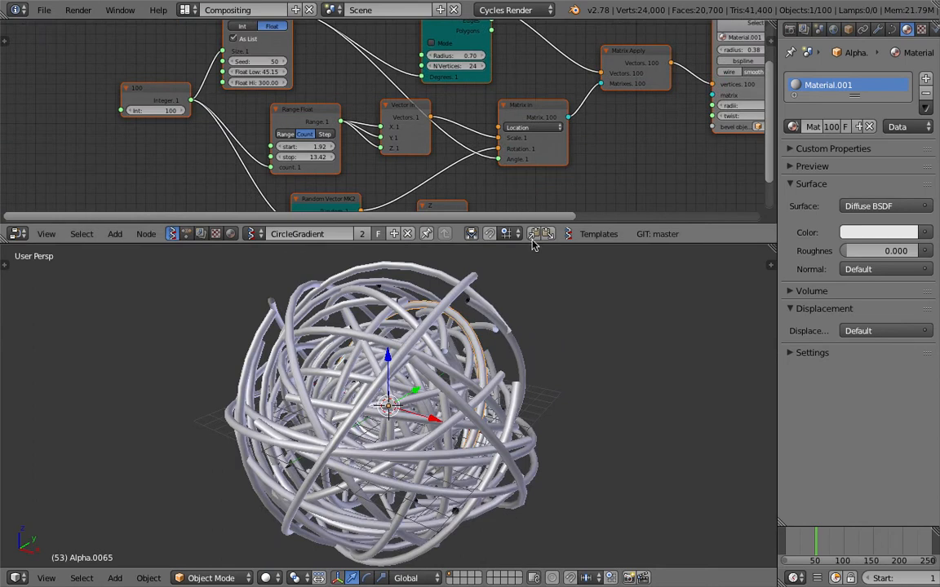
left_click_drag(530, 231, 526, 324)
scroll(214, 187, "up", 1)
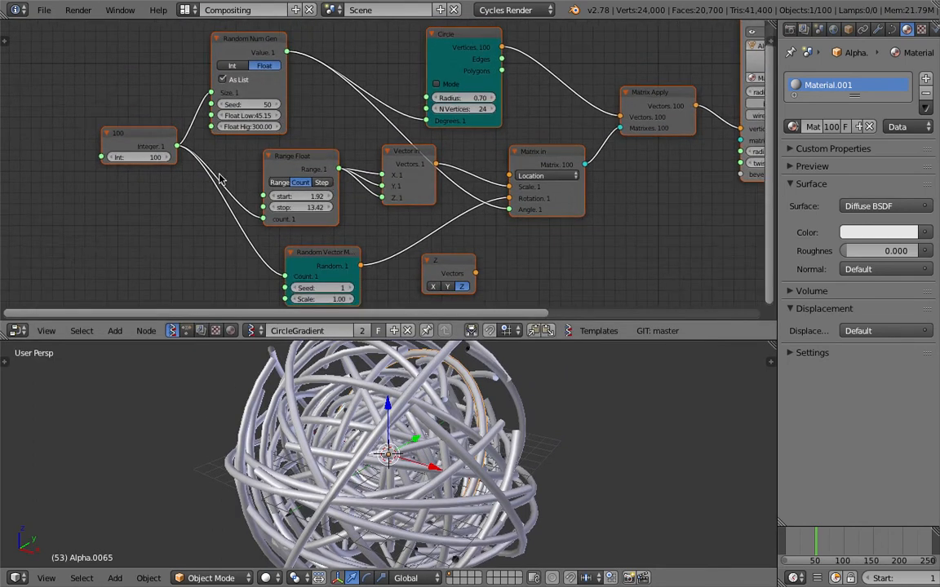
- Set the Random Num Gen node's seed to 111 and the integer node that controls the tube count to 10
scroll(219, 179, "up", 2)
left_click_drag(227, 95, 286, 95)
left_click(120, 157)
type("10")
key("Return")
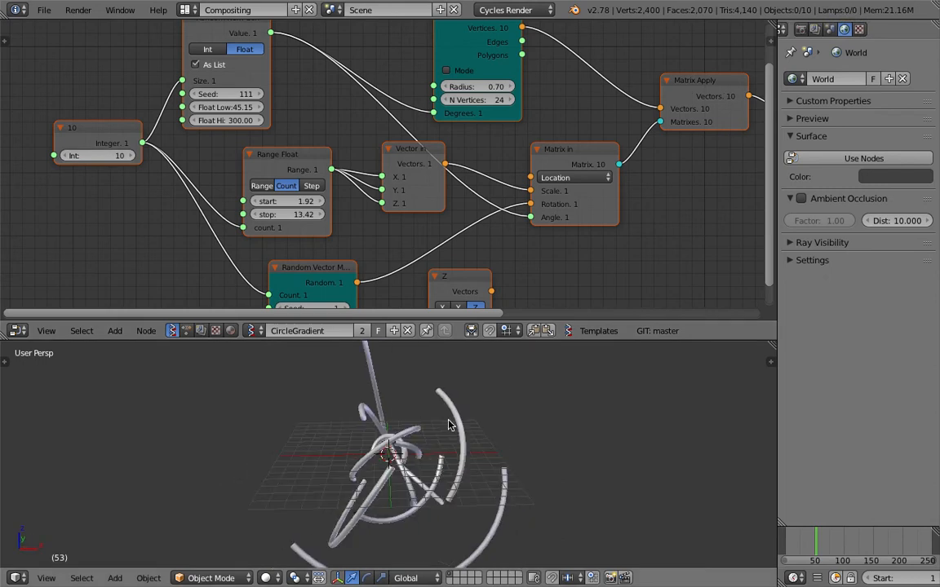
- Raise the integer node to 22 and the Range Float node's stop value to 16.66
left_click_drag(122, 155, 133, 157)
scroll(179, 175, "down", 1)
mouse_move(297, 211)
left_mouse_down()
mouse_move(326, 211)
mouse_move(303, 211)
left_mouse_up()
scroll(449, 470, "down", 4)
middle_click_drag(448, 469, 514, 460)
left_click_drag(314, 213, 338, 212)
- Change the Random Vector node's seed to 240
middle_click_drag(403, 315, 354, 252)
left_click_drag(290, 243, 265, 243)
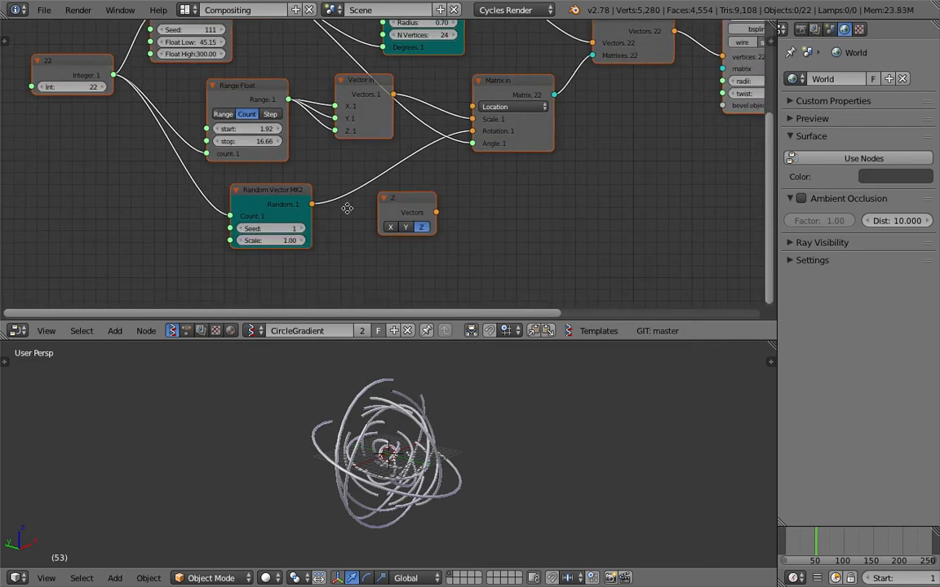
middle_click_drag(350, 199, 339, 210)
left_click_drag(280, 238, 420, 238)
left_click_drag(280, 233, 241, 226)
- Connect the Z vector node's output to the Rotation input of the Matrix In node
left_click_drag(392, 227, 462, 144)
middle_click_drag(405, 469, 482, 479)
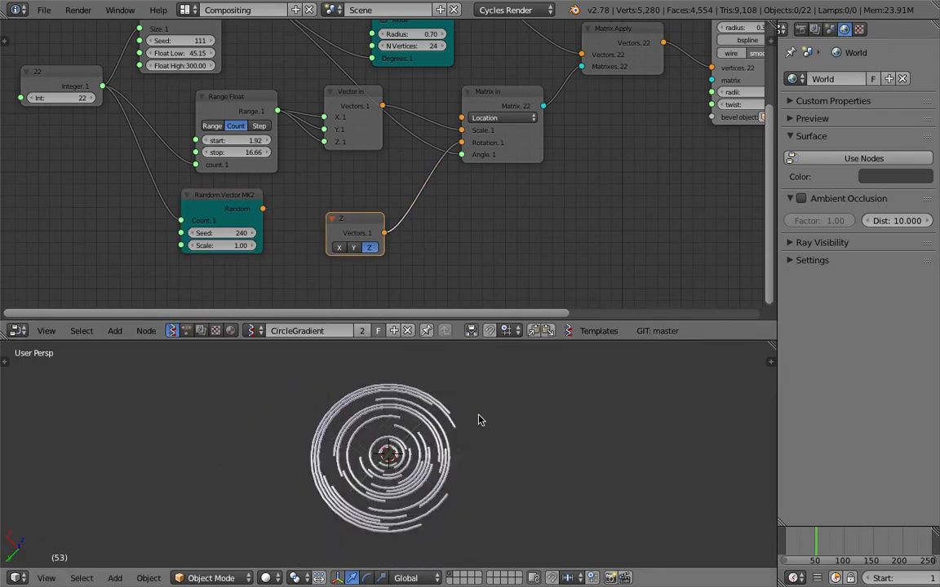
- Raise the integer node to 54 and the Range Float node's stop value to 23.14
left_click_drag(57, 98, 102, 98)
left_click_drag(253, 153, 411, 153)
middle_click_drag(359, 457, 504, 378)
scroll(499, 395, "up", 2)
scroll(509, 218, "down", 4)
middle_click_drag(559, 193, 500, 209)
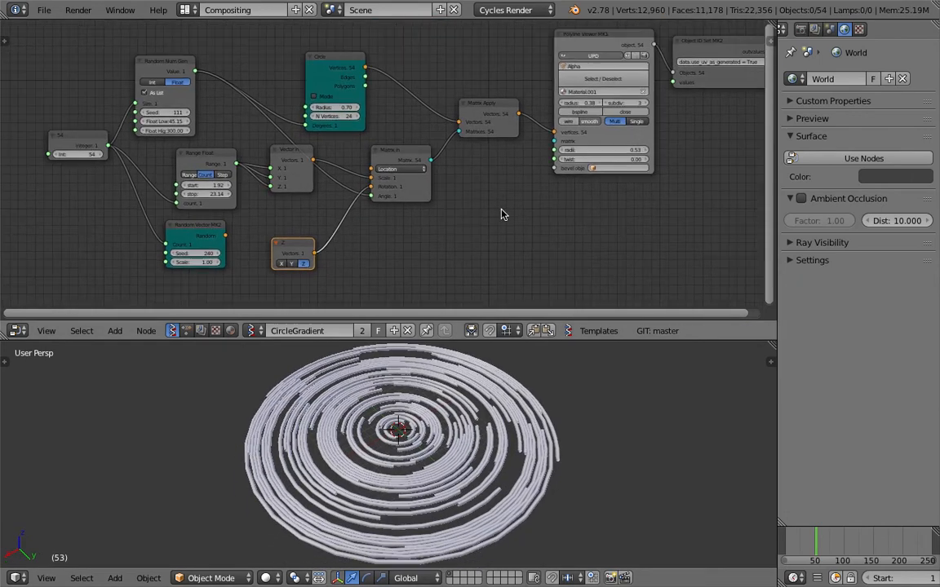
key("ctrl+Left")
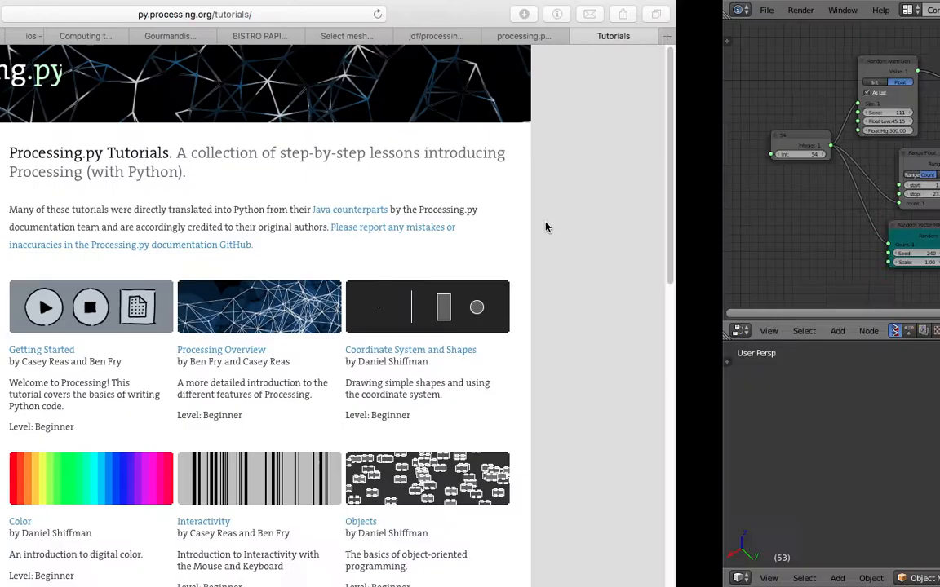
key("ctrl+Right")
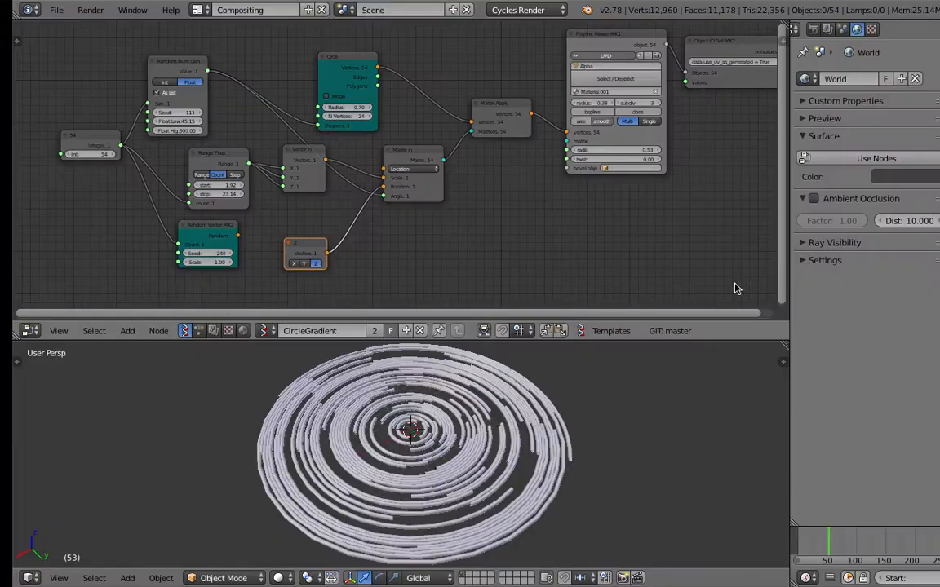
- Show the node editor's properties sidebar and examine the gist ID used for the SV import
middle_click_drag(639, 164, 323, 208)
key("n")
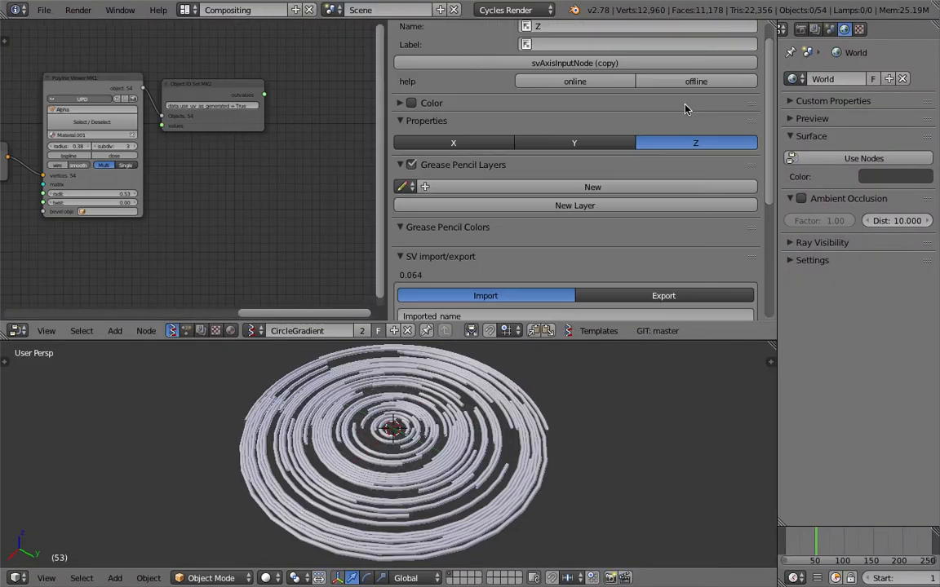
scroll(489, 233, "down", 5)
left_click(455, 210)
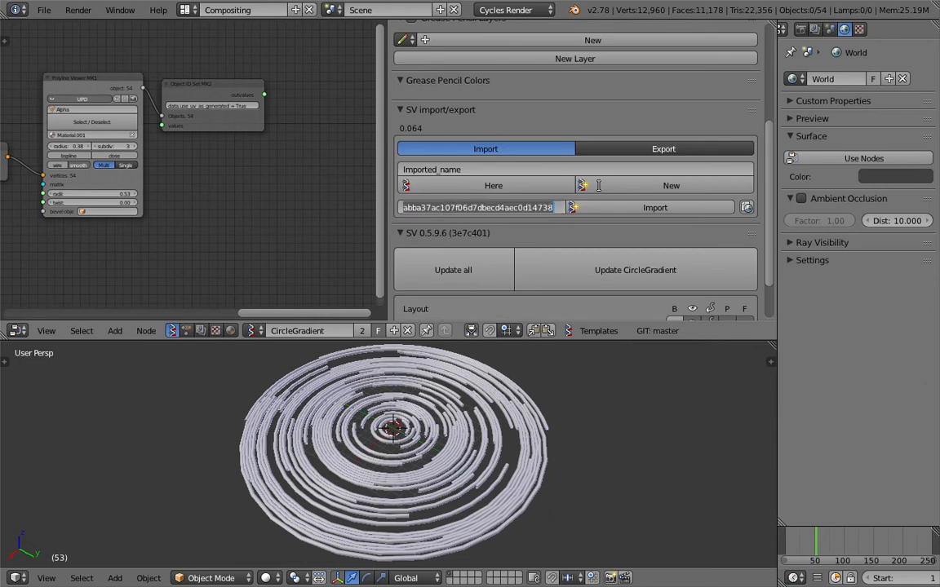
left_click(230, 187)
- Narrow the properties sidebar to a thin strip so the whole CircleGradient node tree has room
middle_click_drag(229, 189, 295, 187)
scroll(230, 189, "down", 5)
middle_click_drag(113, 191, 244, 162)
scroll(243, 161, "down", 2)
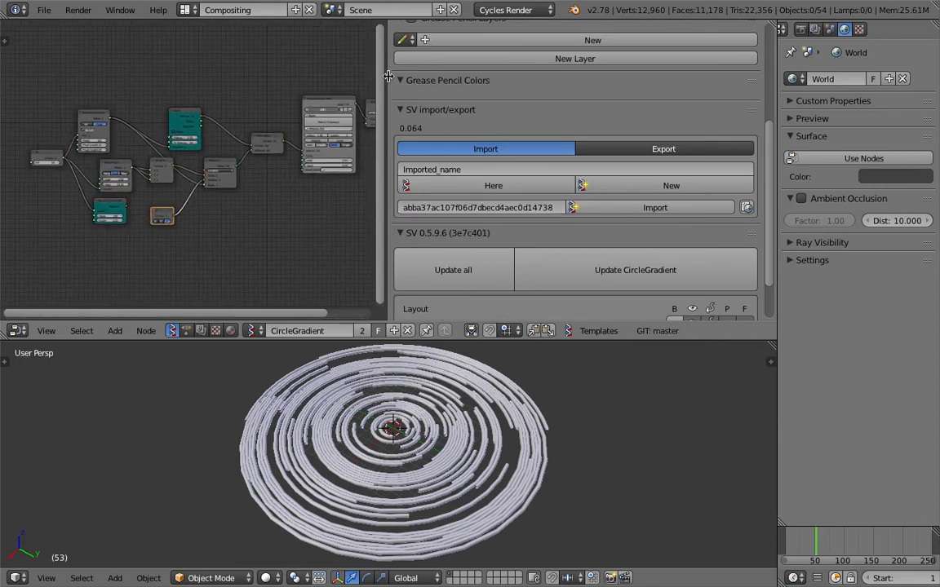
left_click_drag(388, 76, 725, 81)
scroll(396, 131, "up", 3)
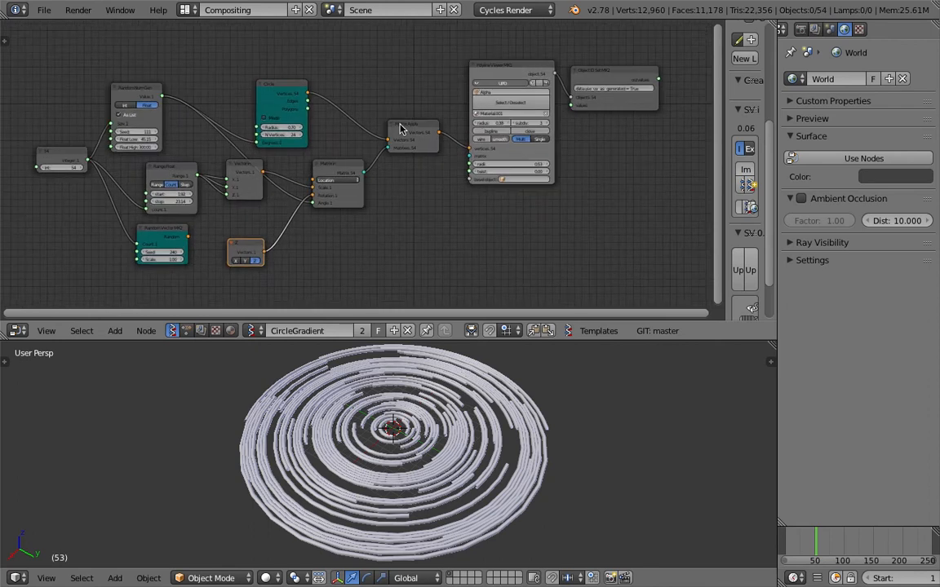
- Move the Polyline Viewer MK1 node slightly away from the Object ID Set MK2 node, toward Matrix Apply
scroll(402, 127, "up", 5)
middle_click_drag(552, 43, 485, 85)
left_click_drag(506, 67, 470, 67)
middle_click_drag(442, 76, 417, 90)
scroll(489, 82, "up", 2)
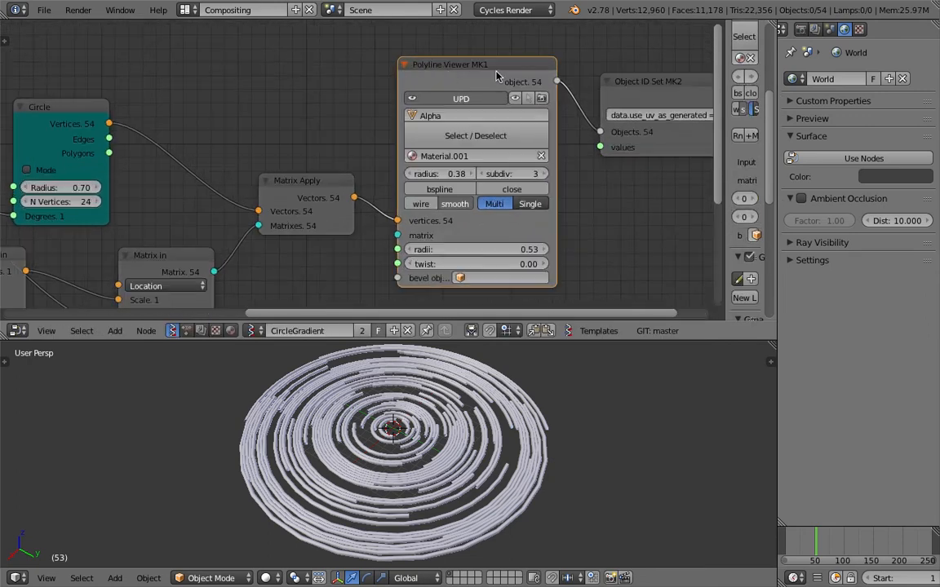
- Move the Circle node slightly up and closer to the Matrix Apply node
scroll(371, 69, "down", 4)
middle_click_drag(317, 120, 368, 102)
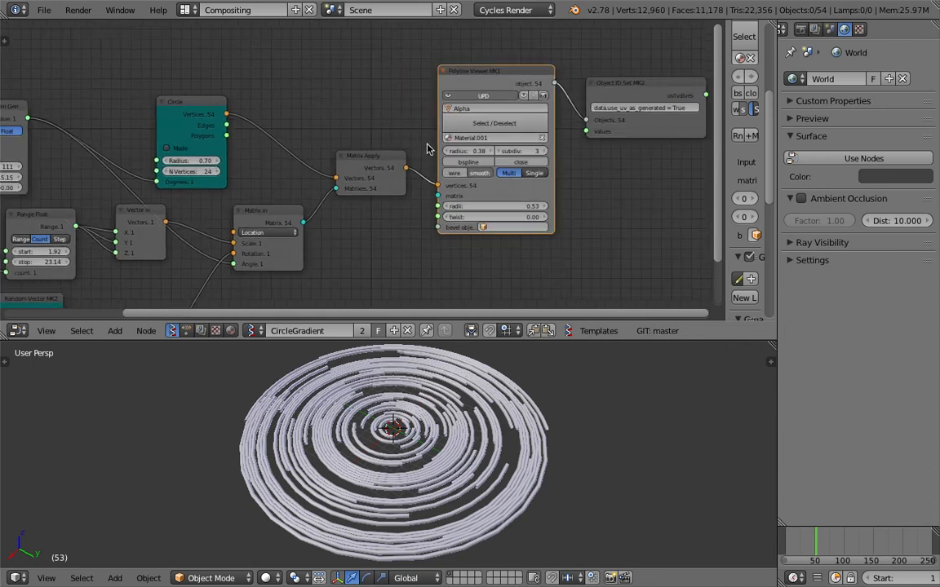
middle_click_drag(425, 145, 404, 150)
middle_click_drag(188, 133, 375, 99)
left_click_drag(397, 53, 424, 37)
scroll(447, 138, "down", 2)
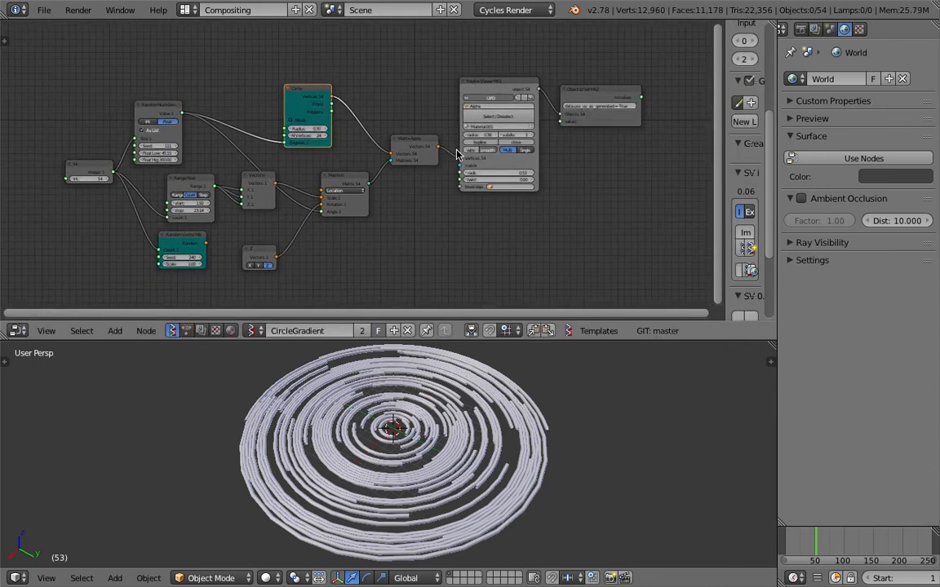
- Select the Vector in node and collapse the node editor's sidebar completely
middle_click_drag(353, 124, 392, 110)
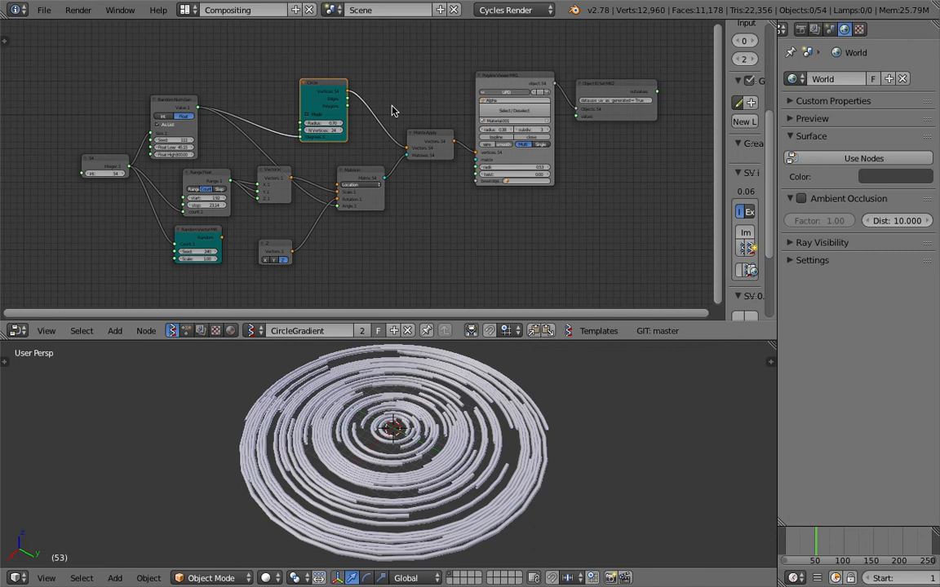
middle_click_drag(410, 137, 426, 151)
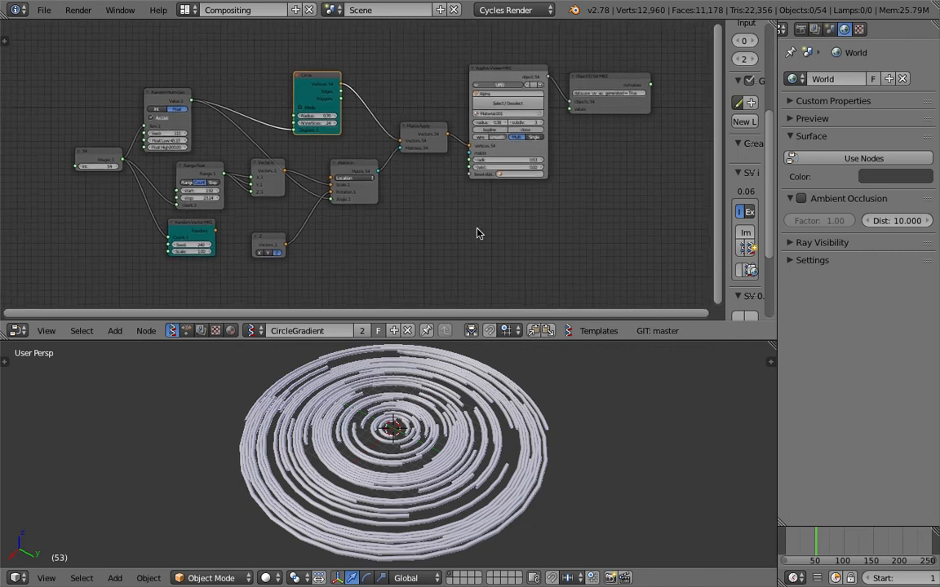
middle_click_drag(477, 229, 452, 237)
left_click_drag(723, 152, 678, 156)
middle_click_drag(526, 157, 589, 132)
left_click(227, 181)
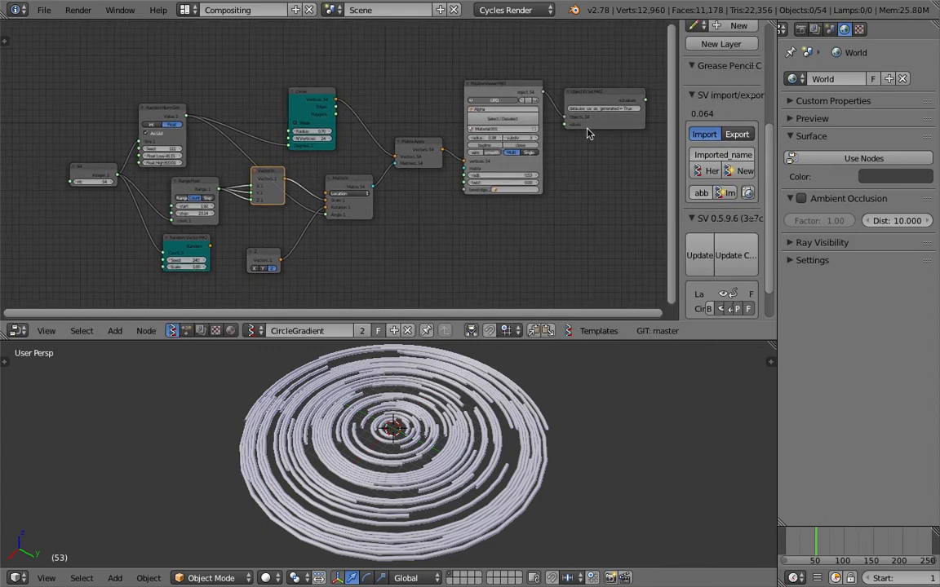
left_click_drag(678, 100, 806, 95)
scroll(556, 163, "down", 2)
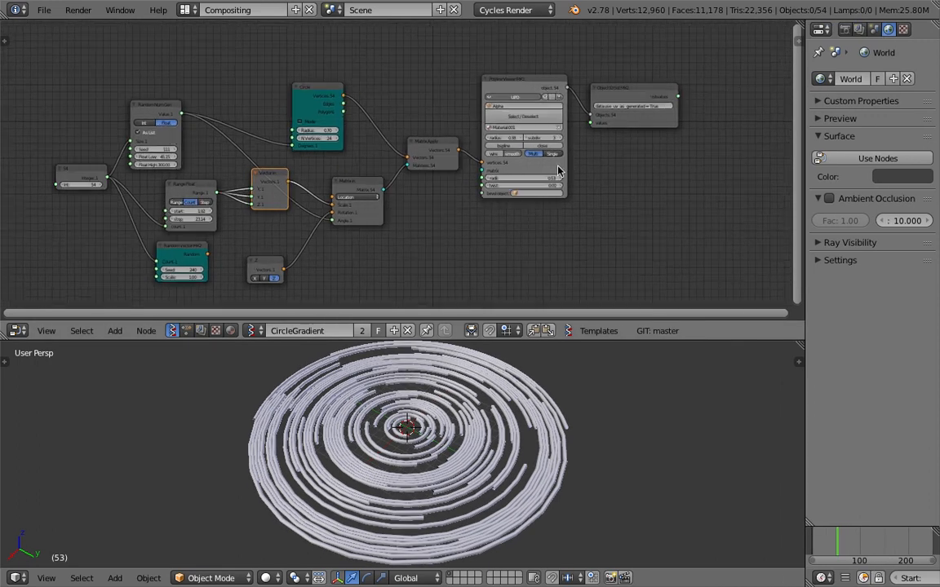
scroll(471, 134, "up", 2)
middle_click_drag(461, 126, 486, 123)
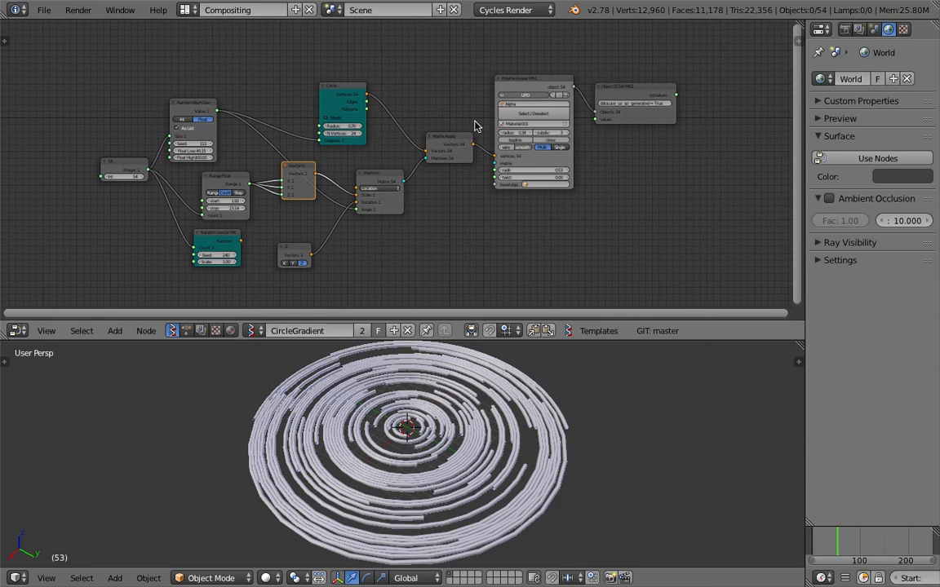
scroll(489, 127, "up", 2)
scroll(491, 108, "down", 2)
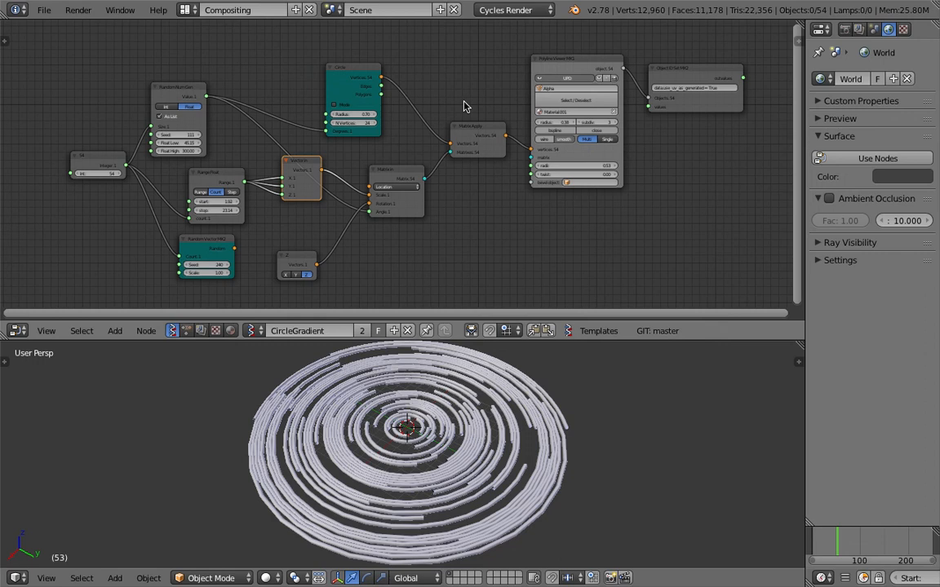
scroll(465, 106, "down", 4)
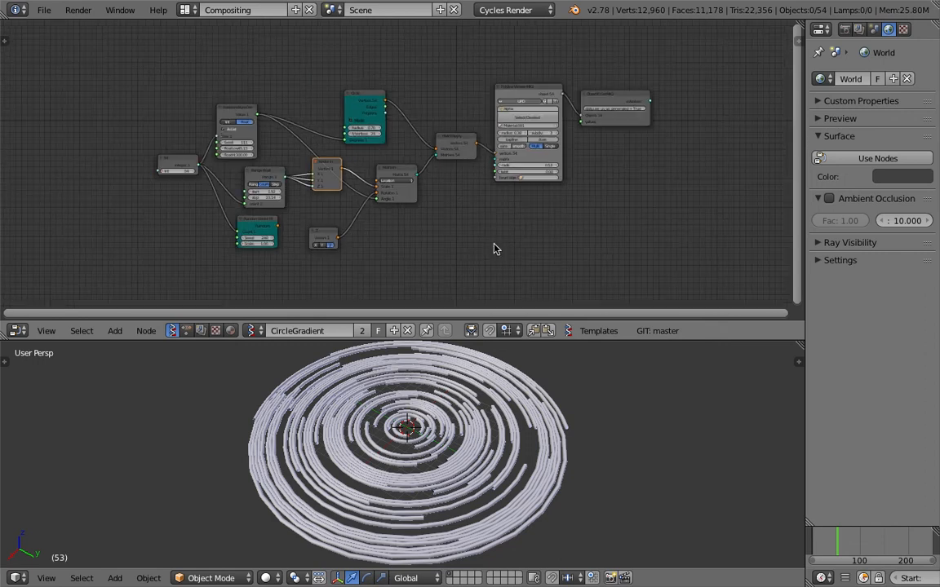
- Connect the Random Vector MK2 node's output to the Rotation input of Matrix in and set its seed to 307
middle_click_drag(525, 438, 553, 404)
scroll(317, 252, "up", 5)
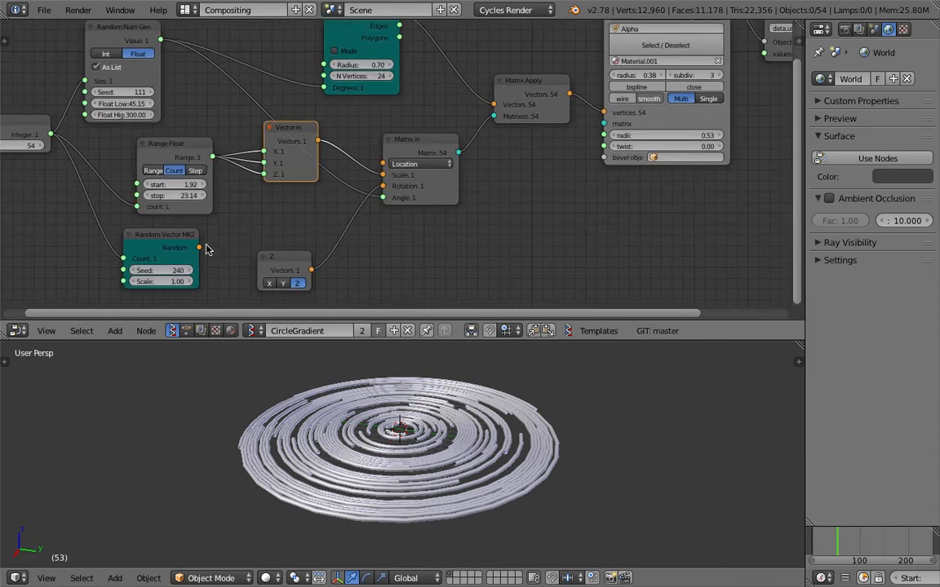
left_click_drag(201, 248, 383, 186)
left_click_drag(159, 270, 191, 270)
scroll(474, 415, "down", 3)
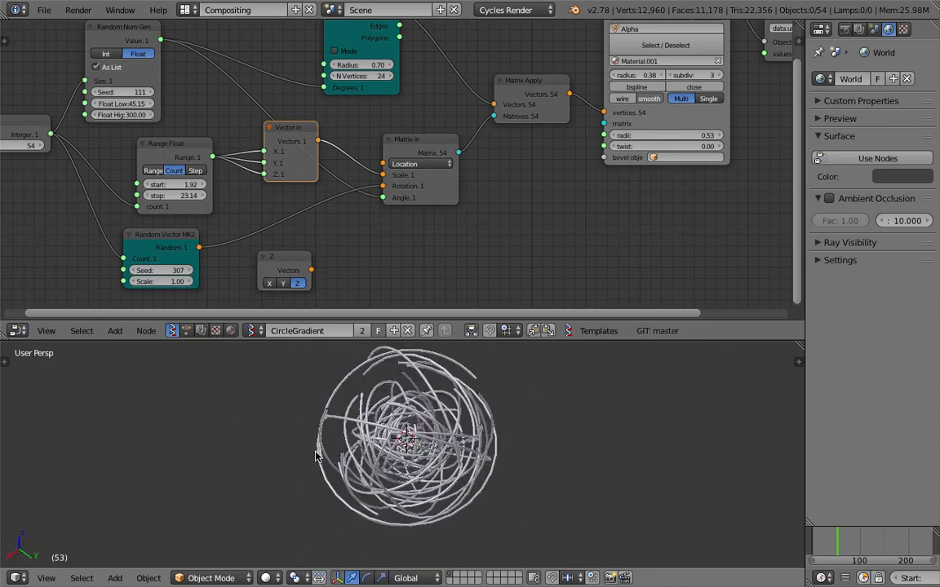